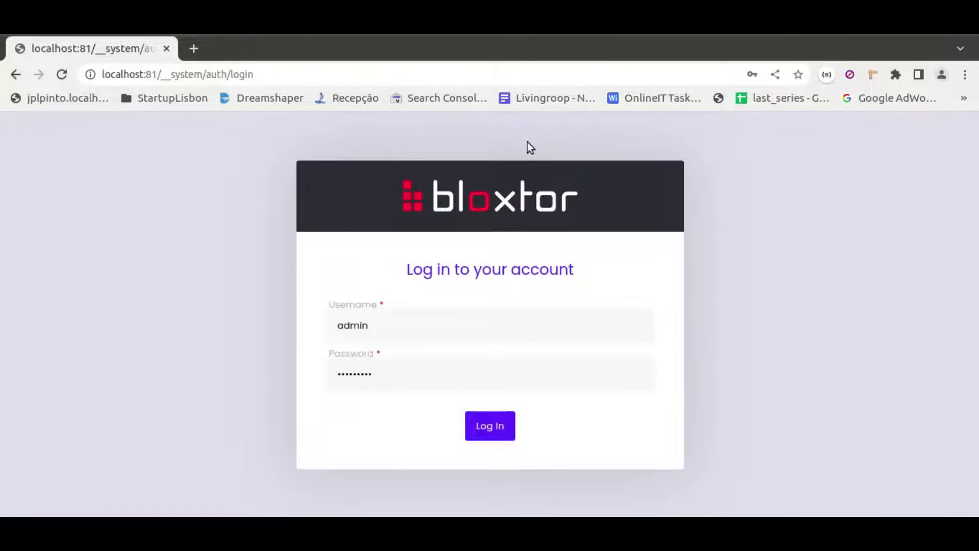
- Log in, open my_first_project in the Advanced Workspace, and expand its templates folder
click(497, 429)
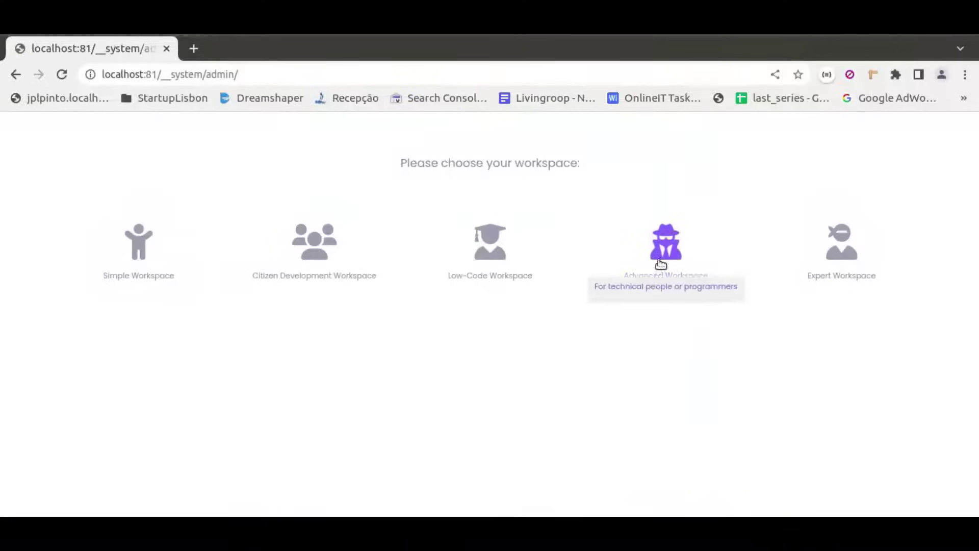
click(659, 323)
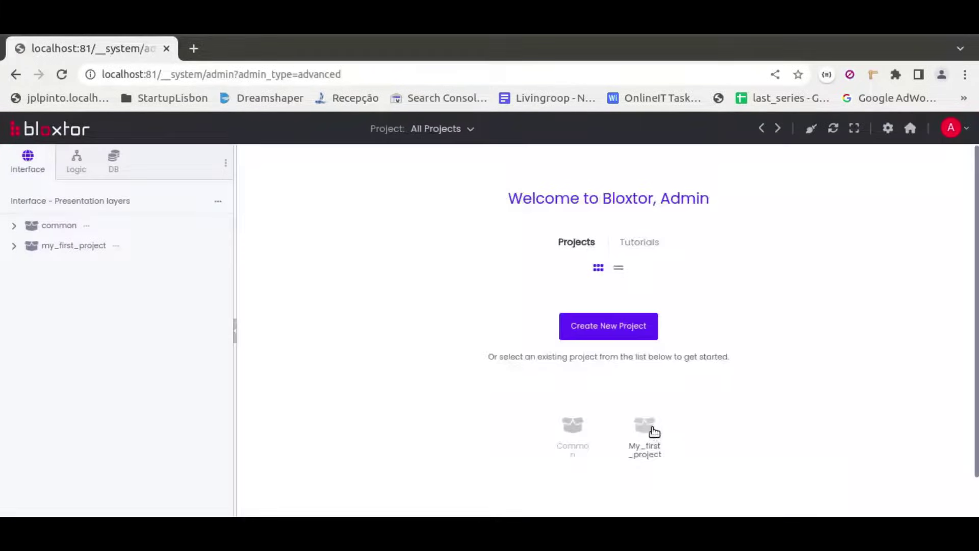
click(654, 431)
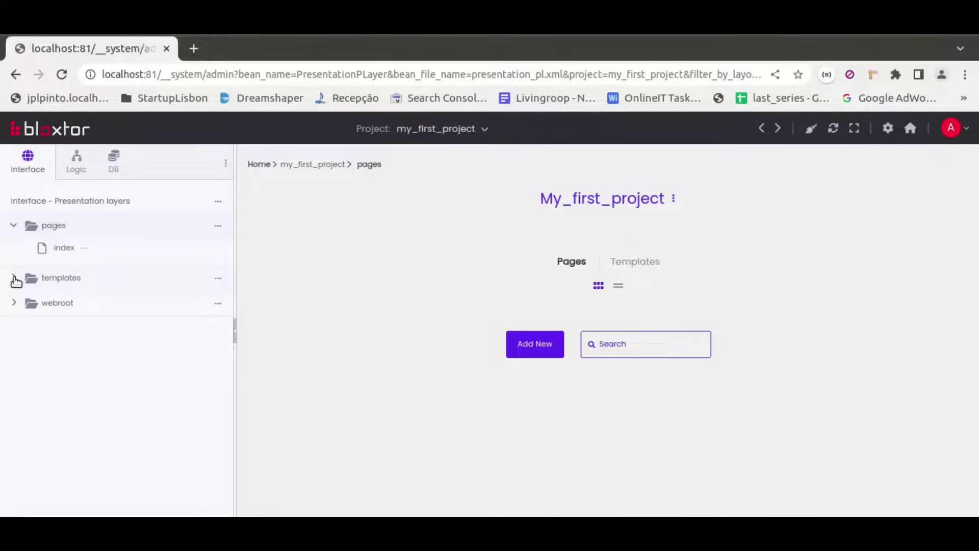
click(14, 278)
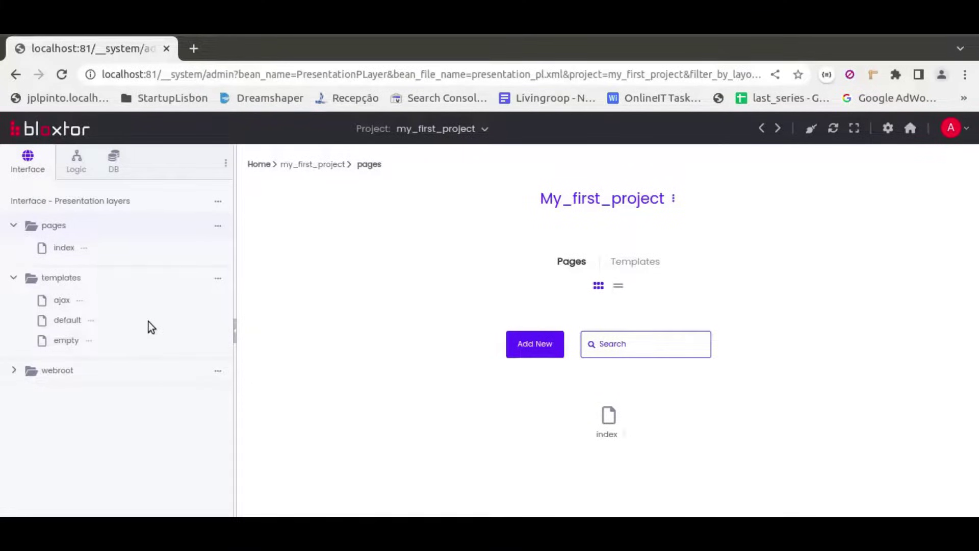
- Start installing a new template into the templates folder and browse the store templates
click(219, 279)
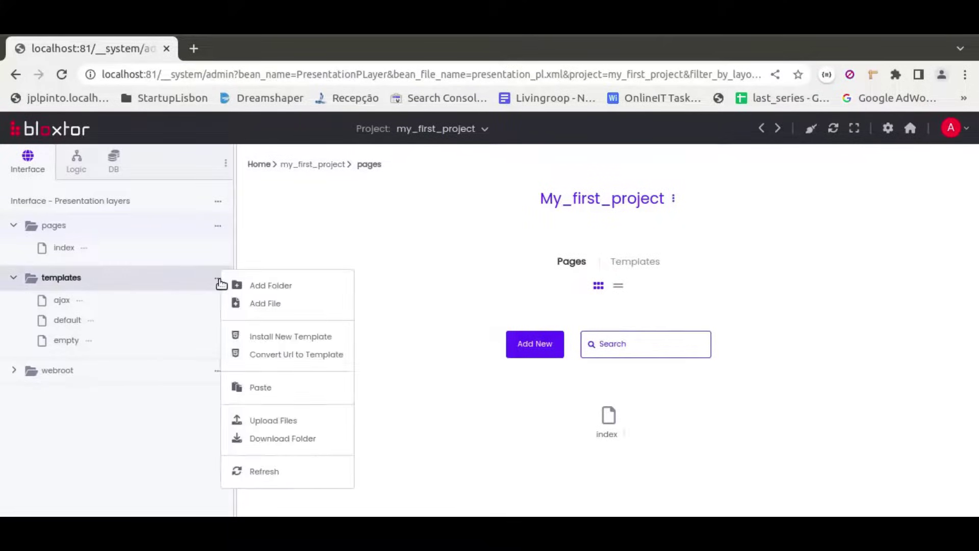
click(280, 337)
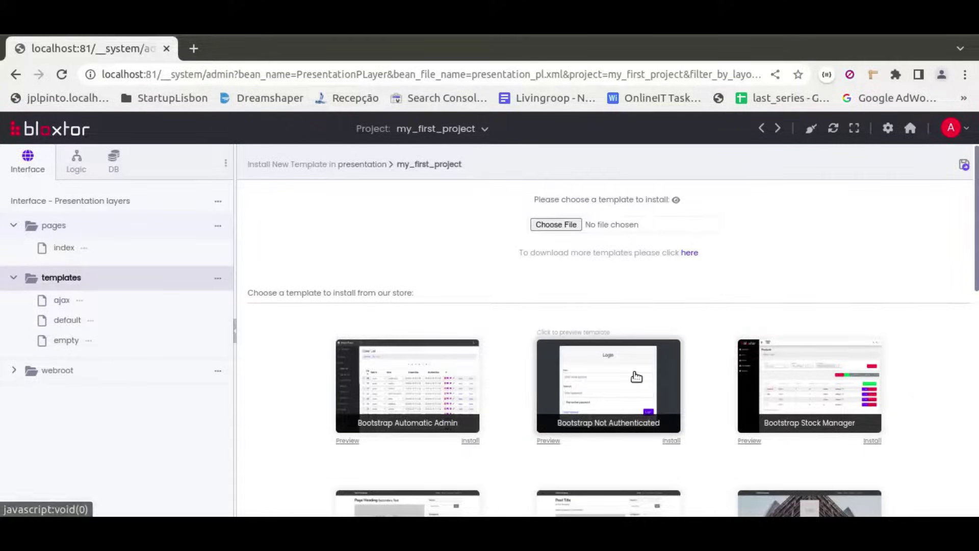
scroll(636, 376, down, 4)
scroll(636, 376, down, 6)
scroll(636, 376, up, 10)
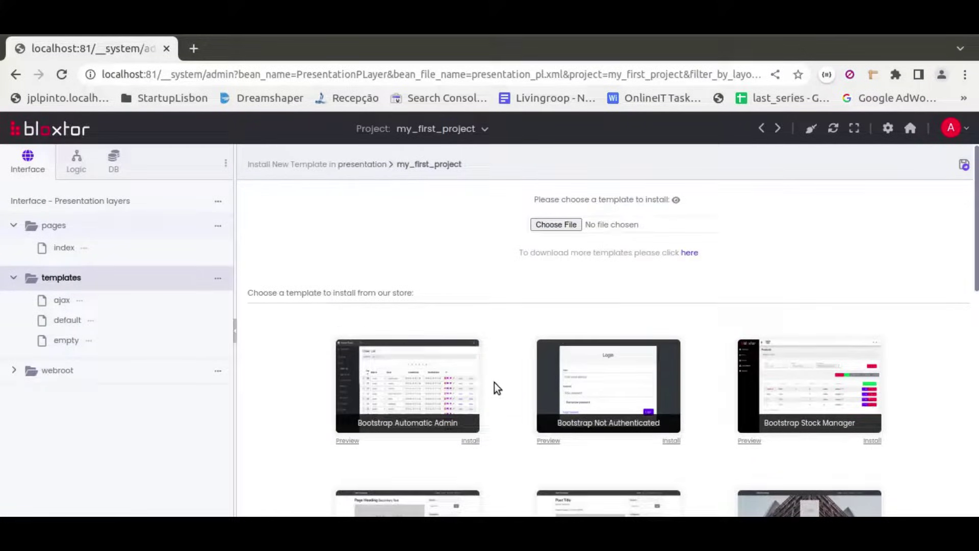
- Open the index page in the Visual Workspace editor, dismissing the Choose a Template dialog
click(66, 250)
click(86, 249)
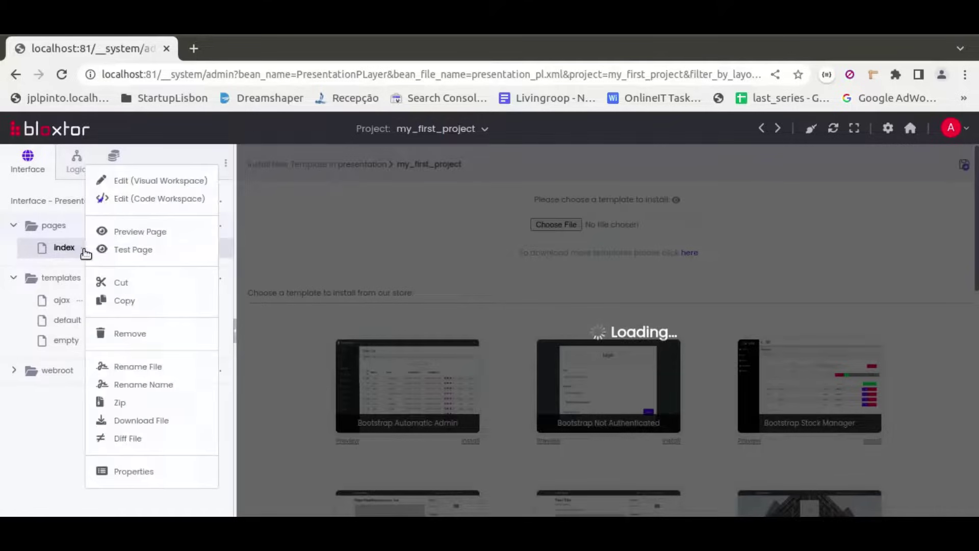
click(197, 188)
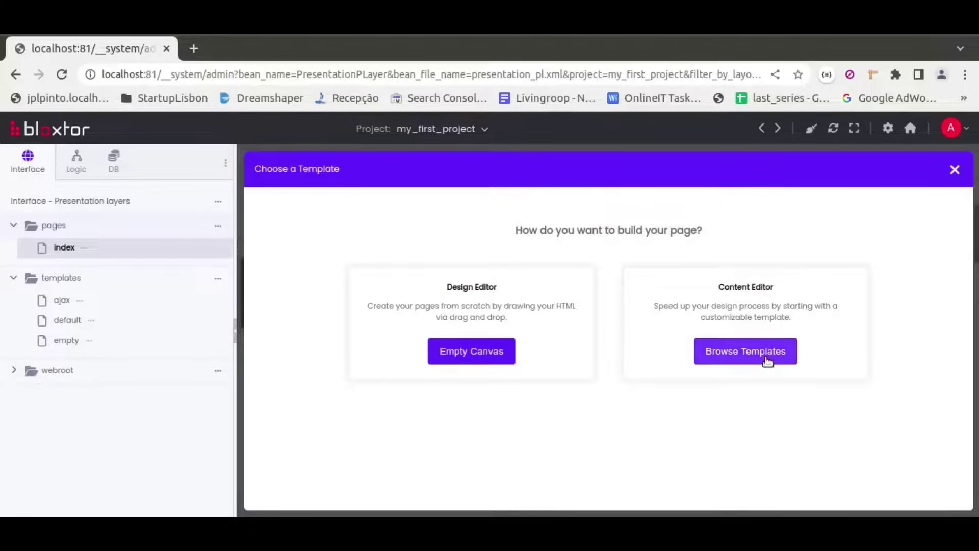
click(783, 346)
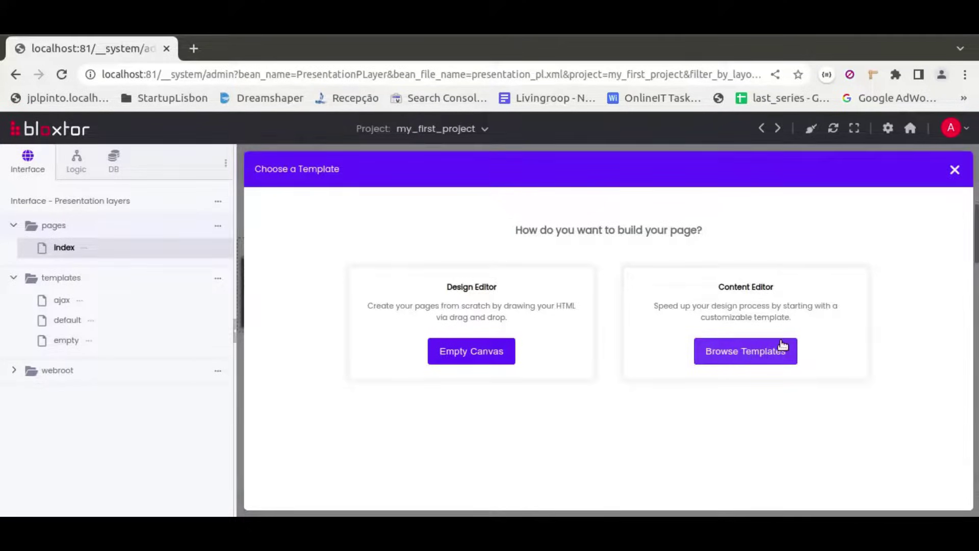
click(955, 172)
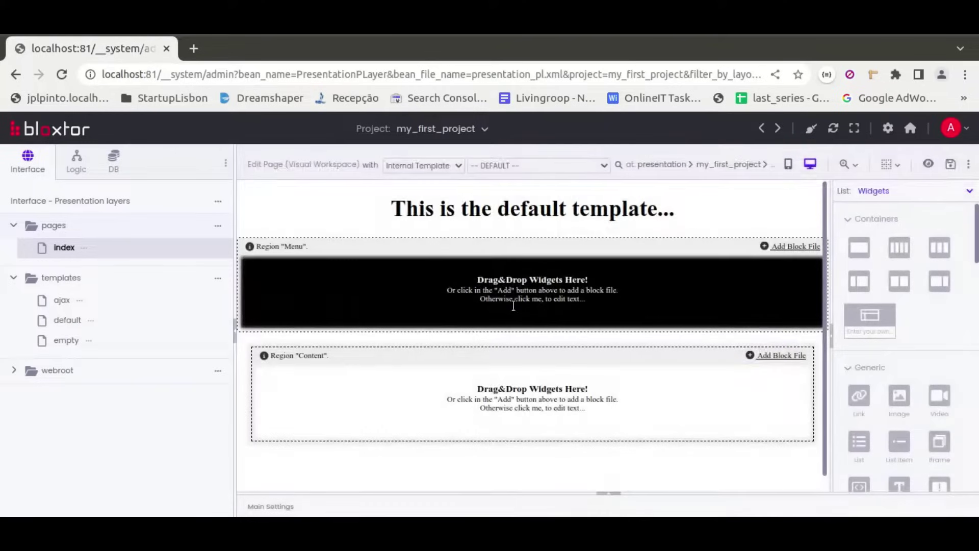
- Keep the index page on its default template and bring up Browse Templates
click(579, 168)
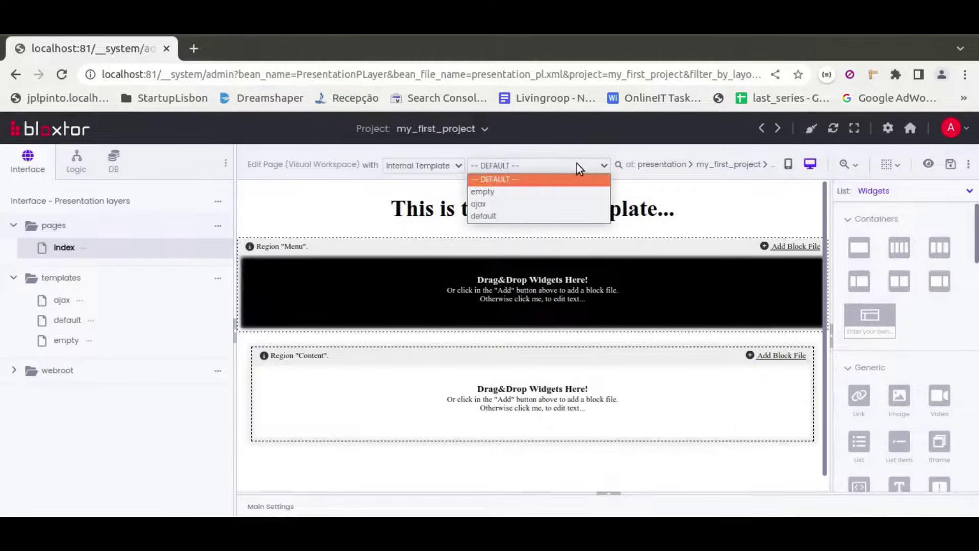
click(577, 163)
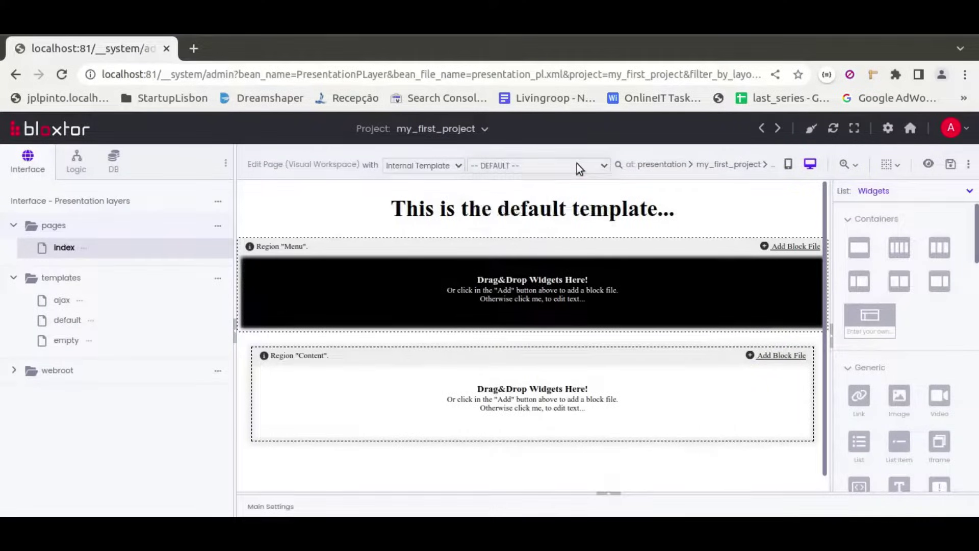
click(618, 167)
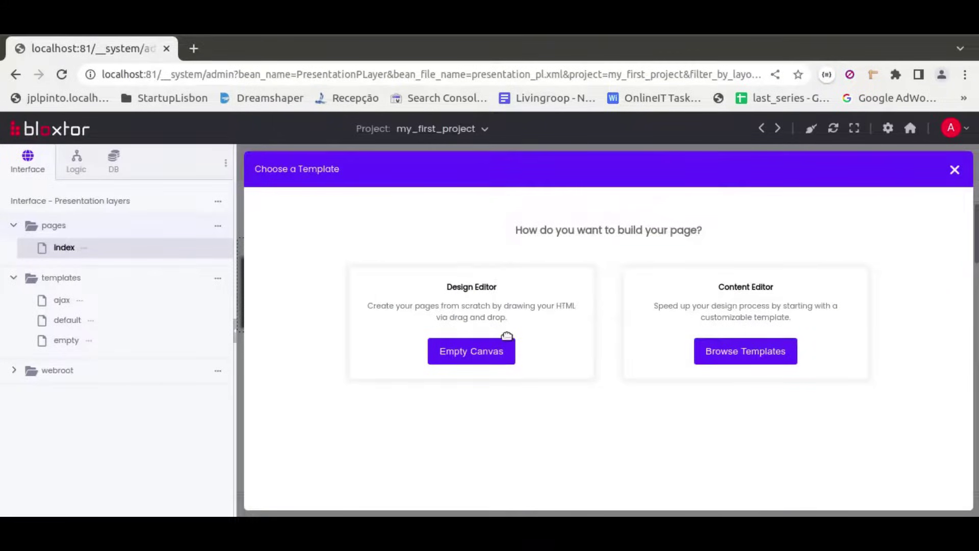
click(753, 359)
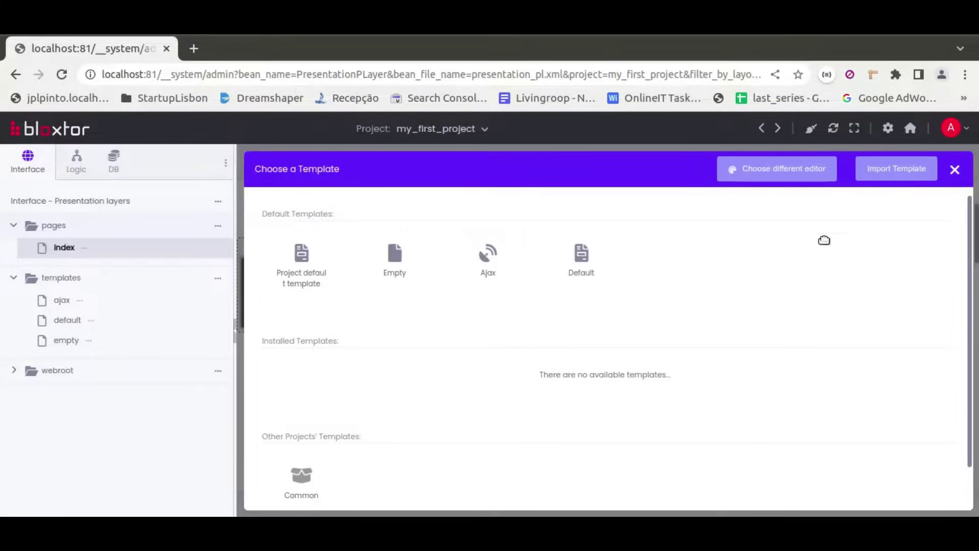
- Install the Bootstrap Automatic Admin template from the store into my_first_project
click(884, 173)
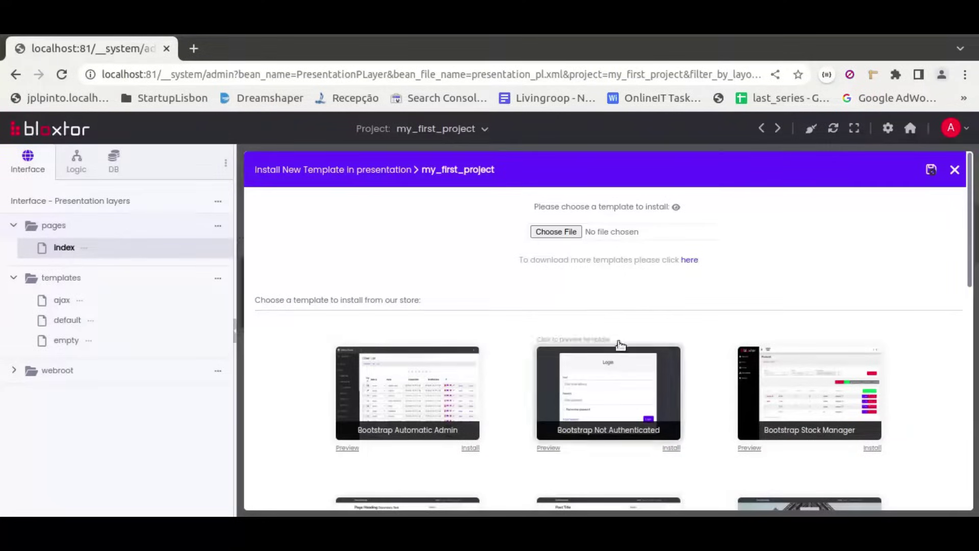
click(218, 278)
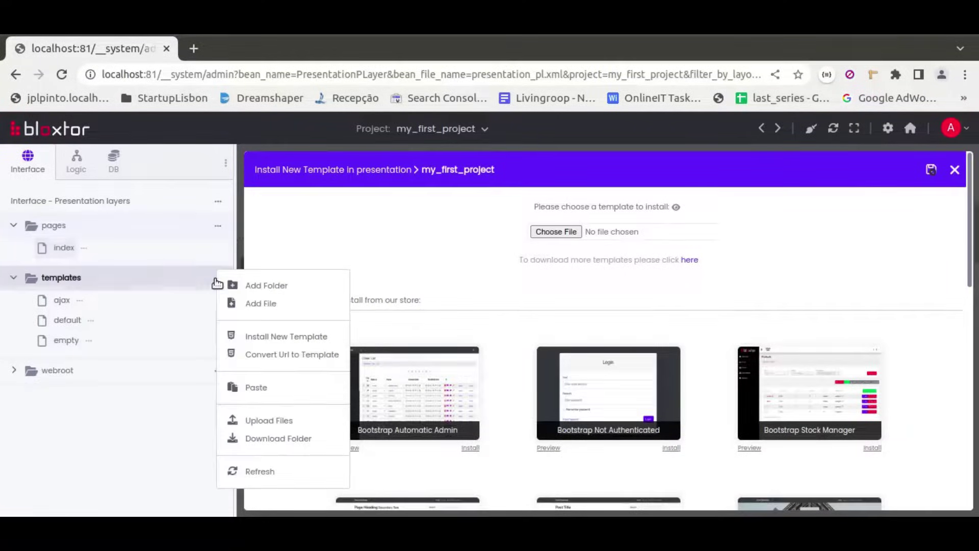
click(308, 337)
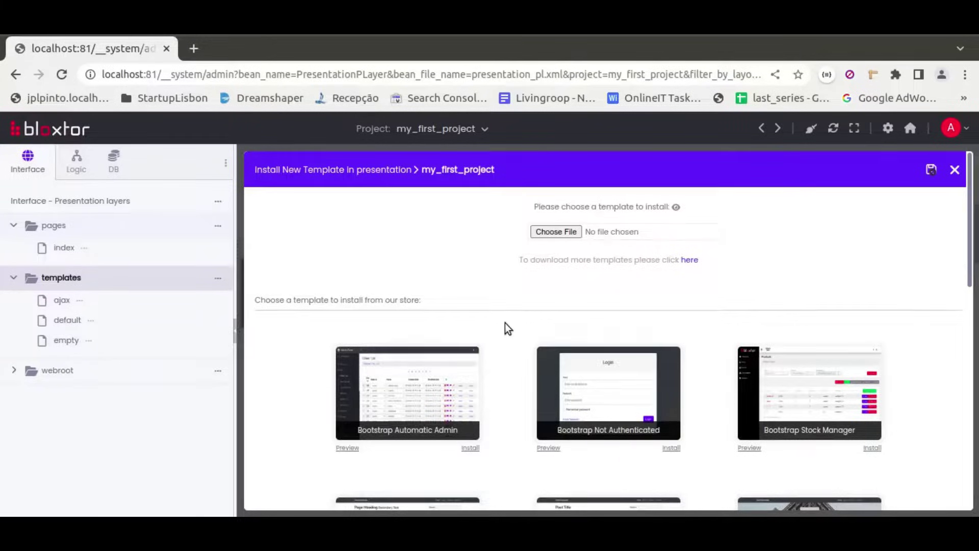
scroll(508, 328, down, 2)
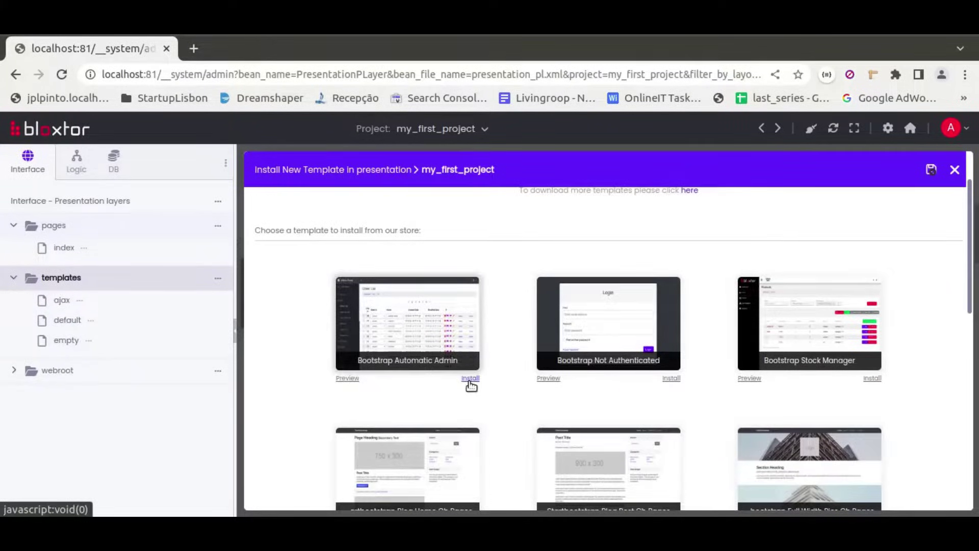
click(470, 379)
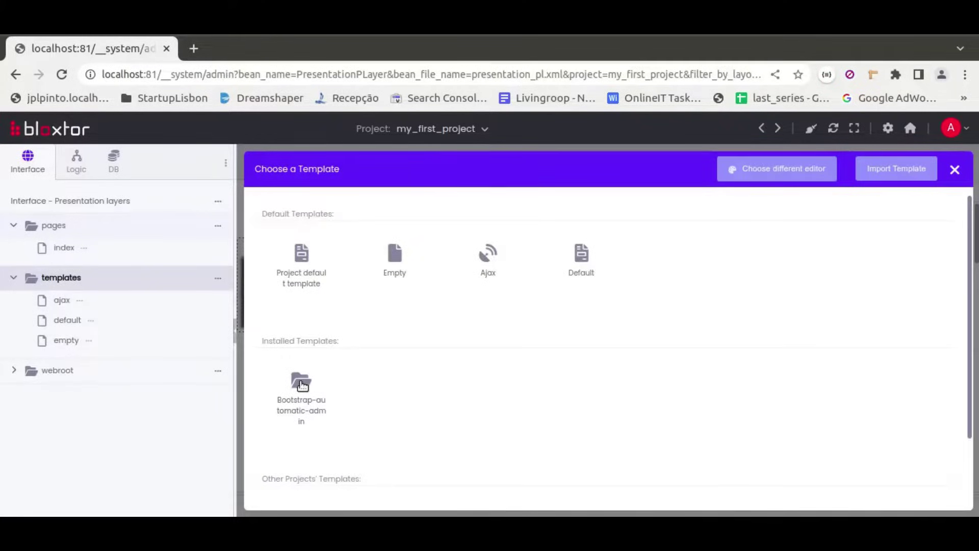
- Apply the installed bootstrap-automatic-admin Authenticated-2 layout to the index page
click(304, 396)
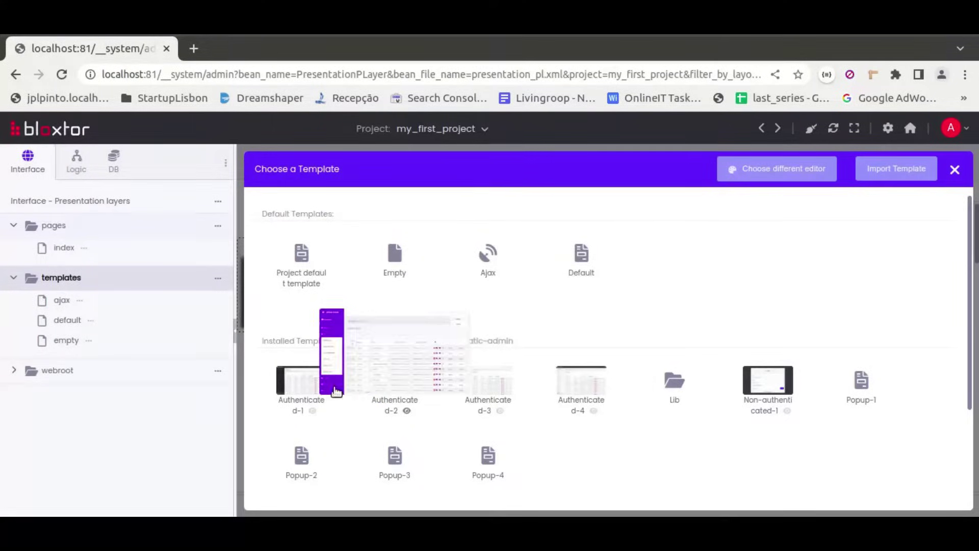
click(393, 384)
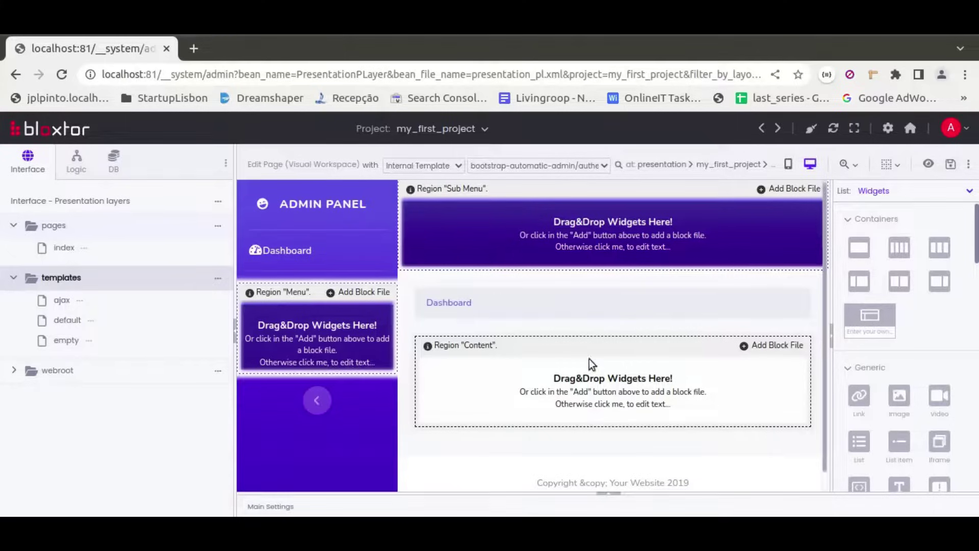
- Check the index page's template dropdown, leaving the template unchanged
click(589, 174)
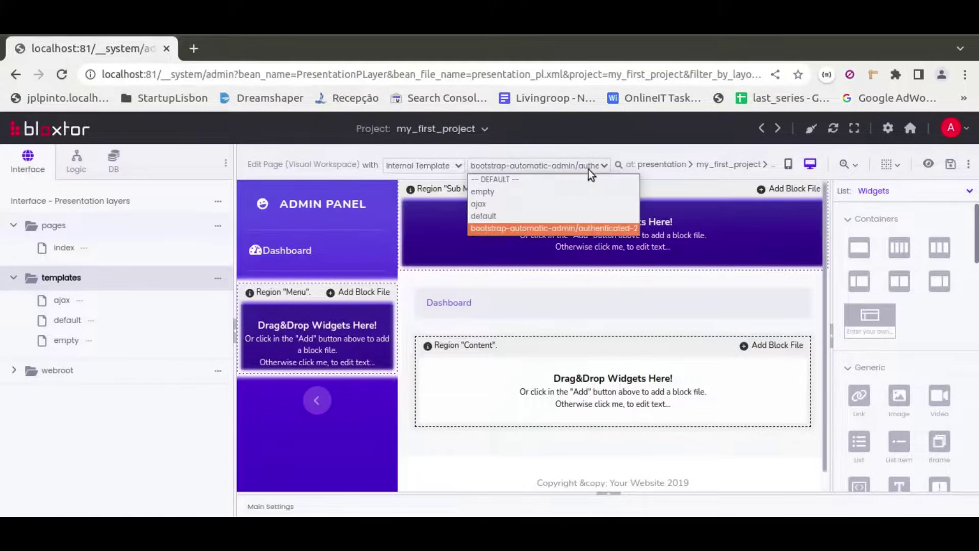
click(589, 167)
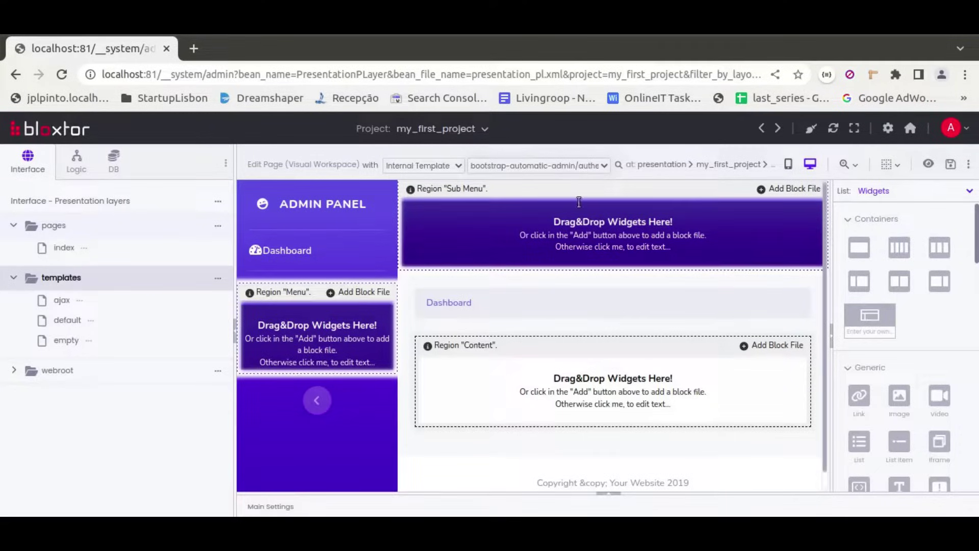
click(571, 169)
click(570, 166)
- Switch the side panel to Modules, Blocks and DB Drivers and expand the menu module
click(879, 191)
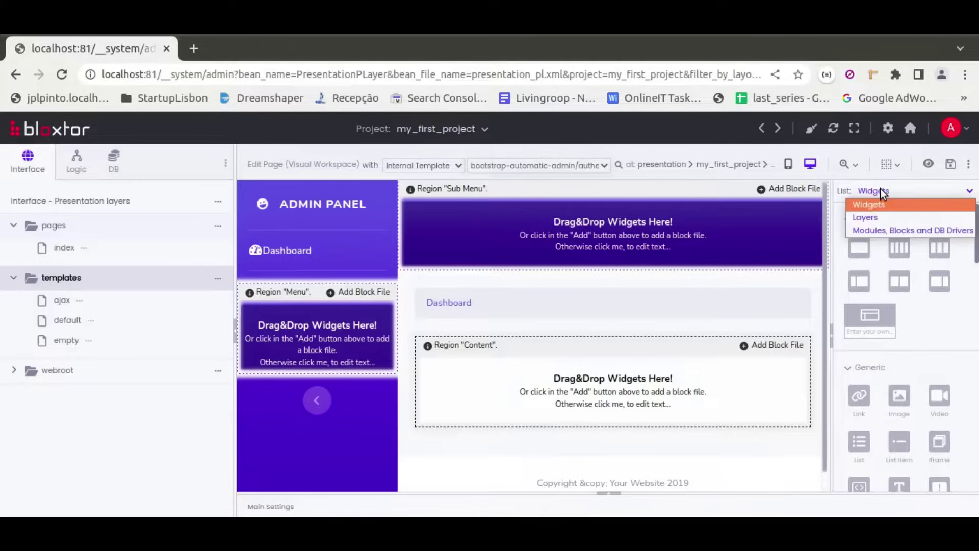
click(872, 232)
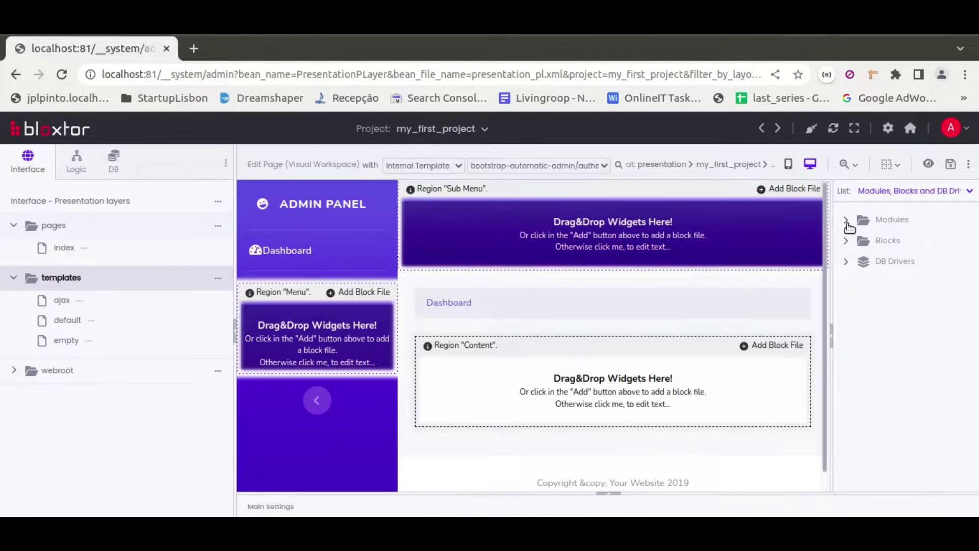
click(847, 219)
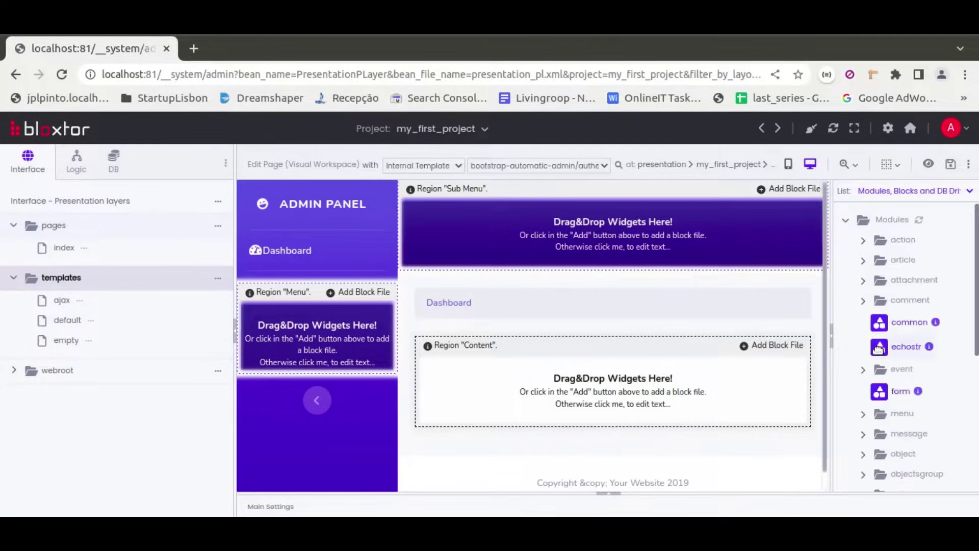
click(863, 414)
scroll(886, 369, down, 4)
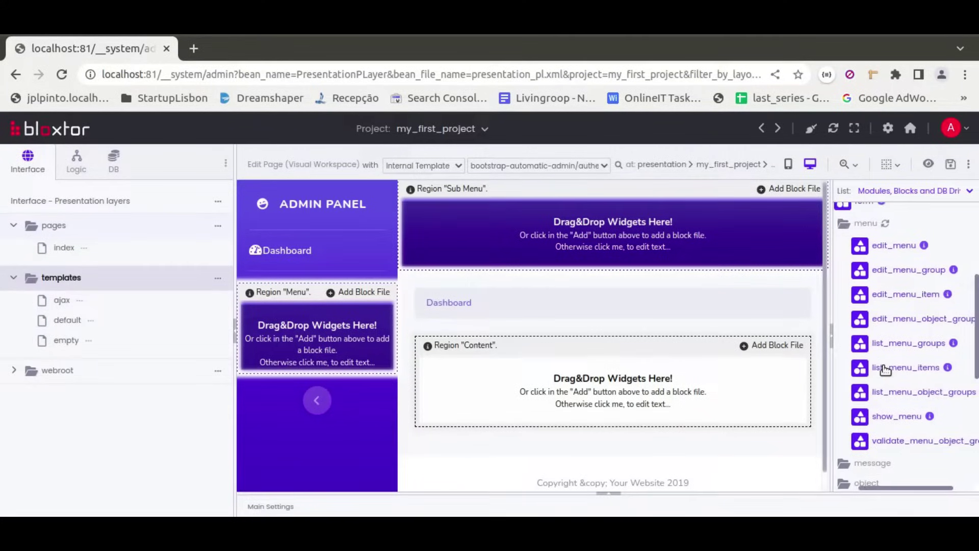
- Drop show_menu into the Menu region with two items, 'Go to google' and 'Go to bloxtor'
drag(822, 411, 352, 340)
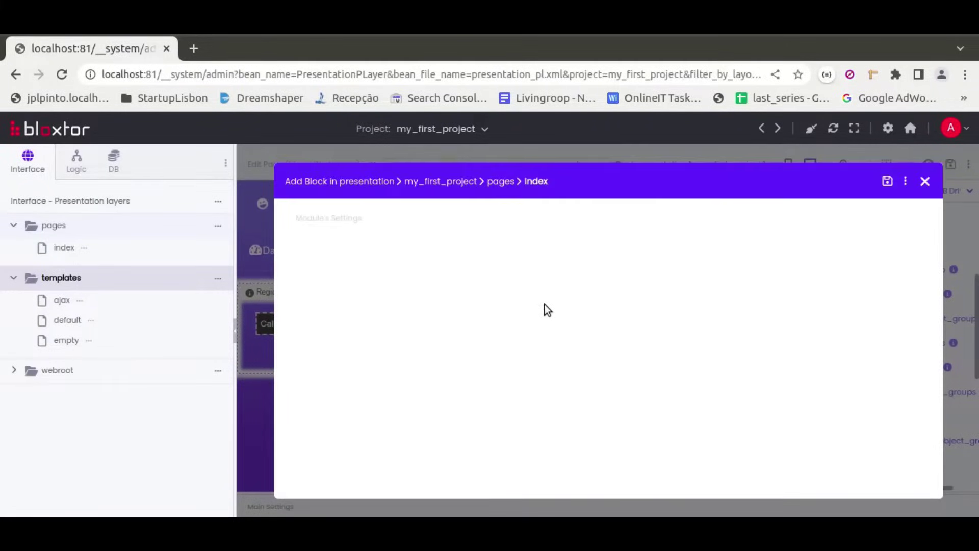
click(419, 280)
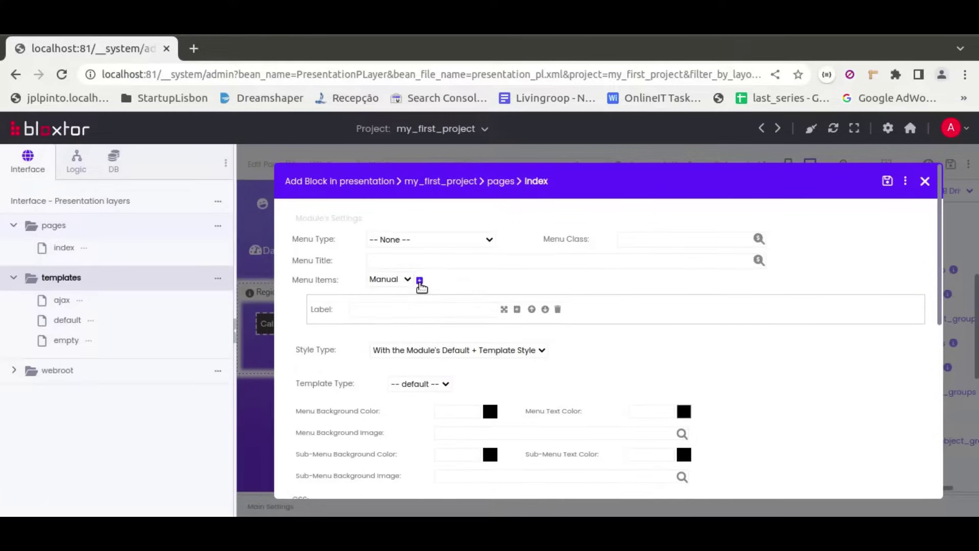
click(418, 282)
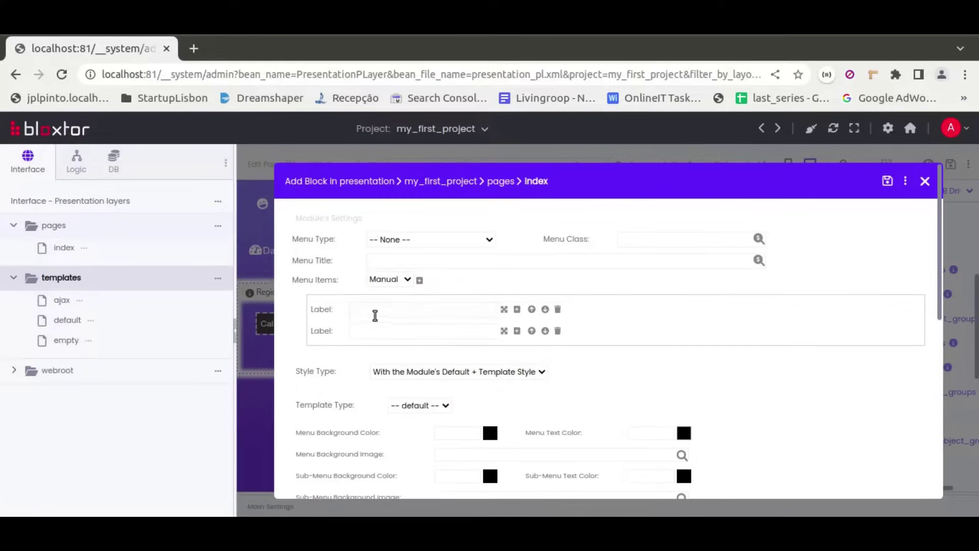
click(460, 308)
text(Go to google)
click(410, 331)
text(G)
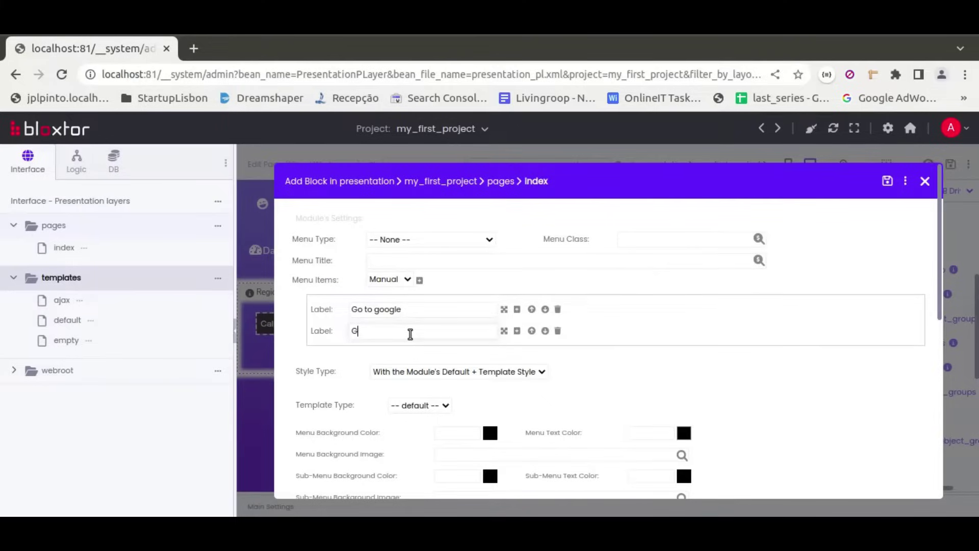
text(o to bloxtor)
- Link the items to //google.com and //bloxtor.com and save the menu block
click(504, 309)
click(390, 353)
text(//google.com)
scroll(390, 357, down, 4)
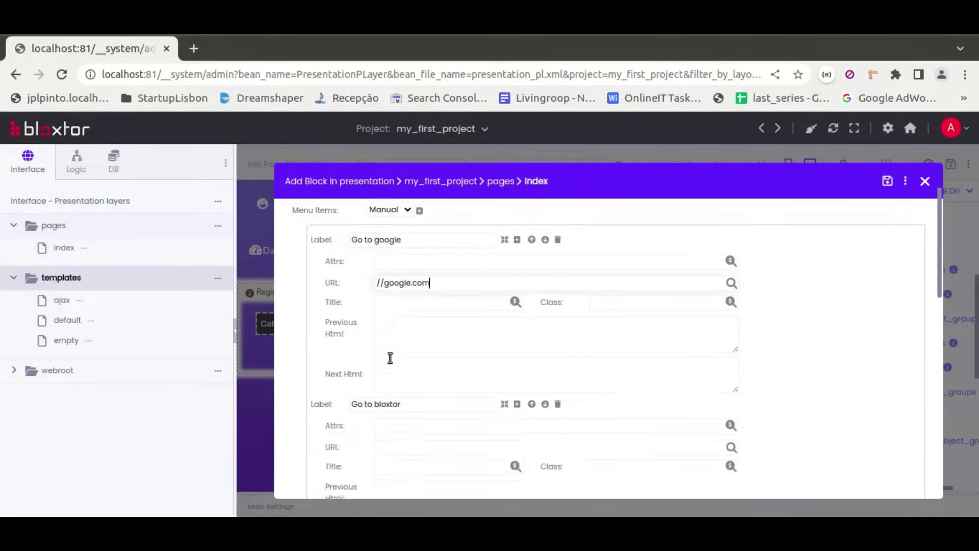
click(613, 290)
text(//bloxtor.com)
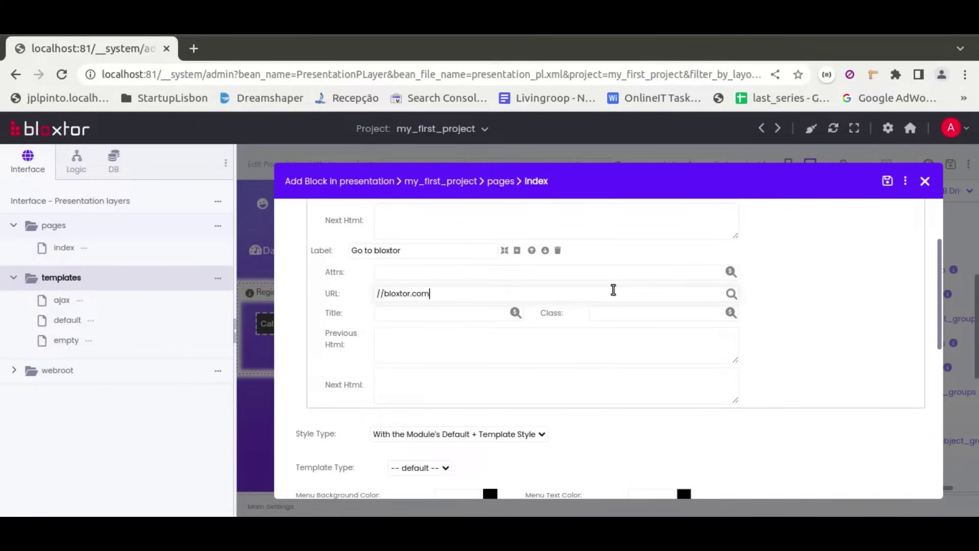
click(887, 181)
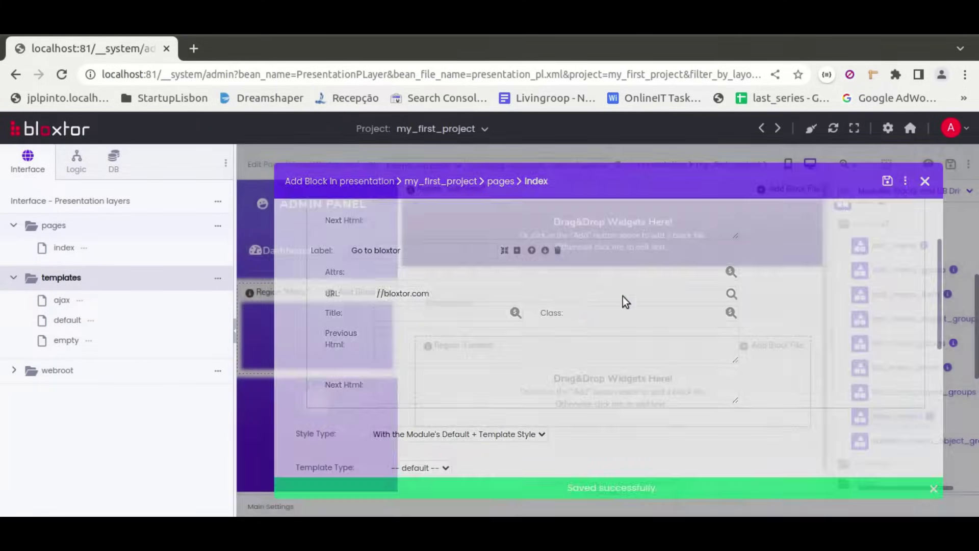
- Save the index page and open its Preview Page
mouse_move(307, 343)
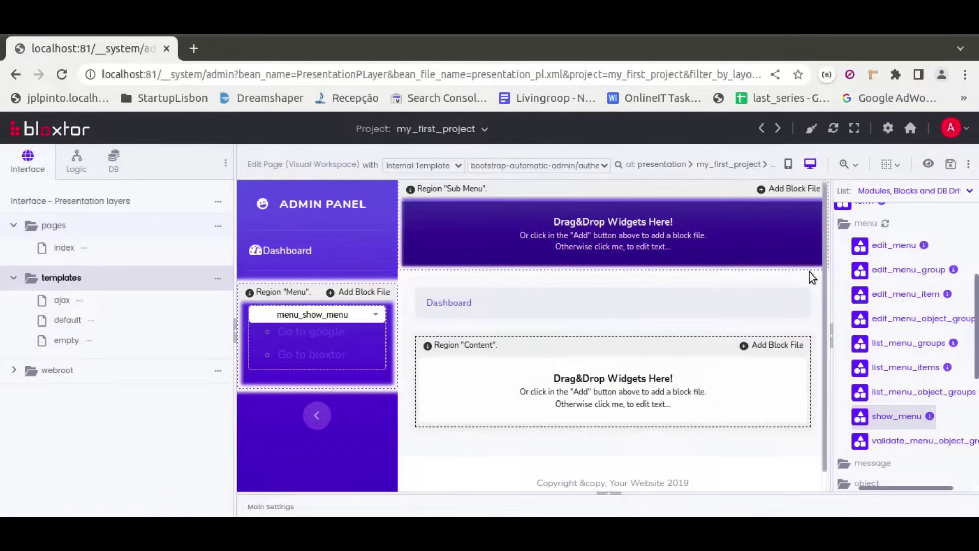
click(950, 163)
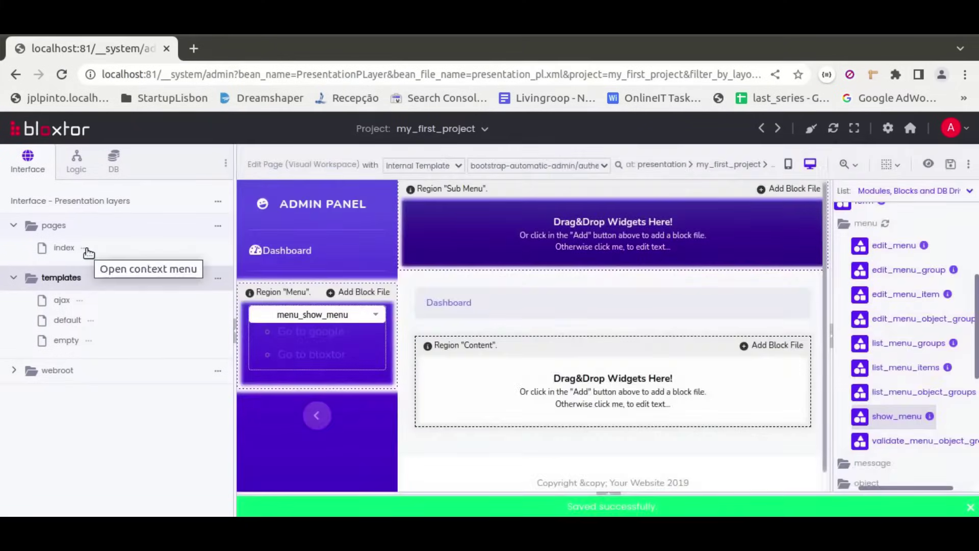
click(84, 247)
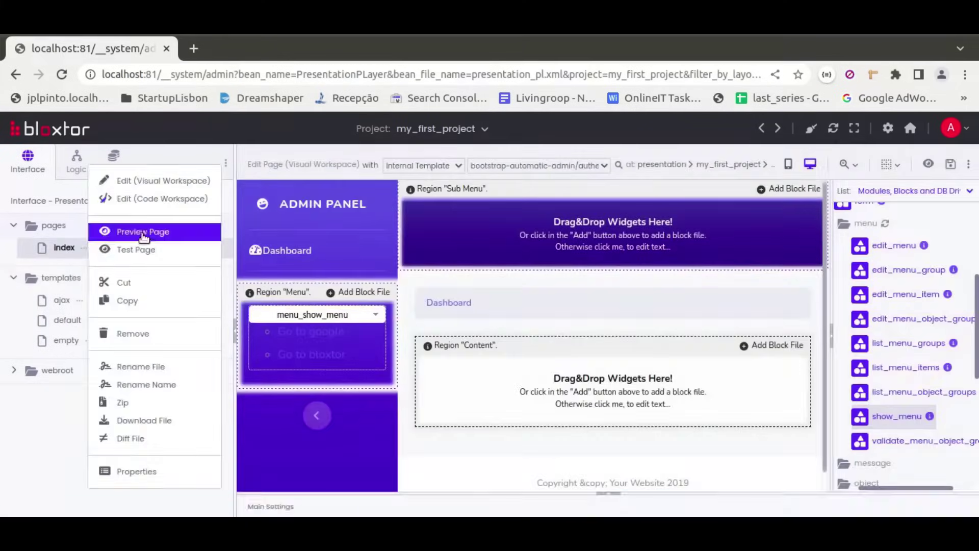
click(140, 229)
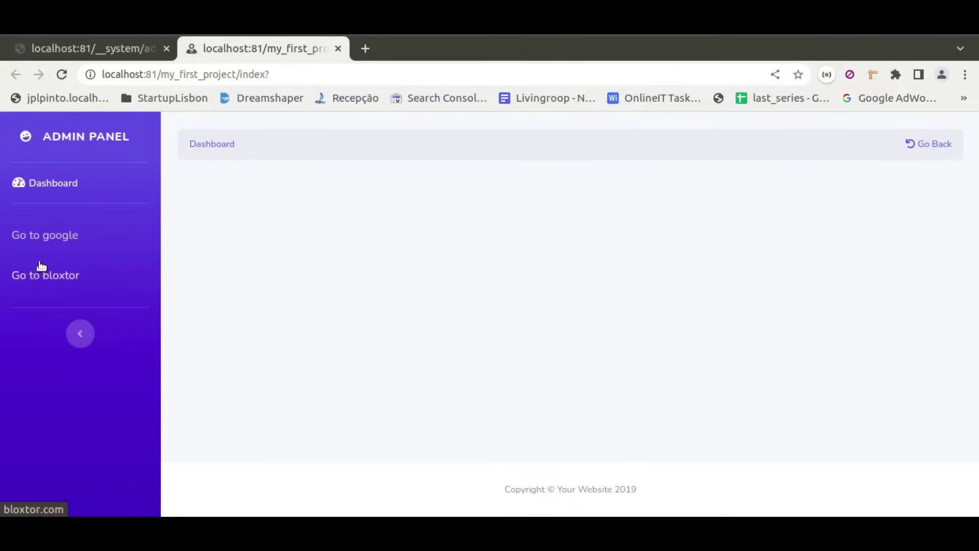
- Follow the preview's Go to bloxtor link to bloxtor.com, then close that tab
click(39, 277)
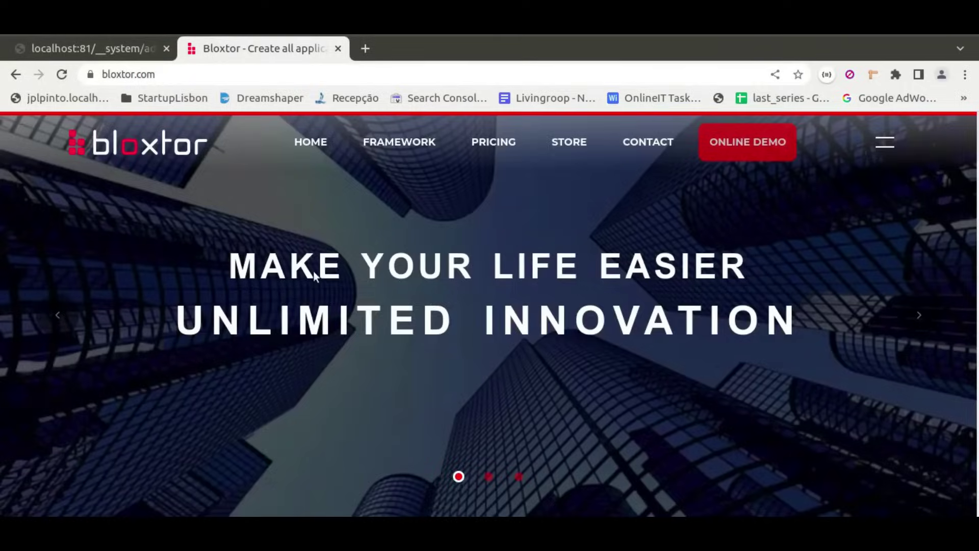
click(338, 48)
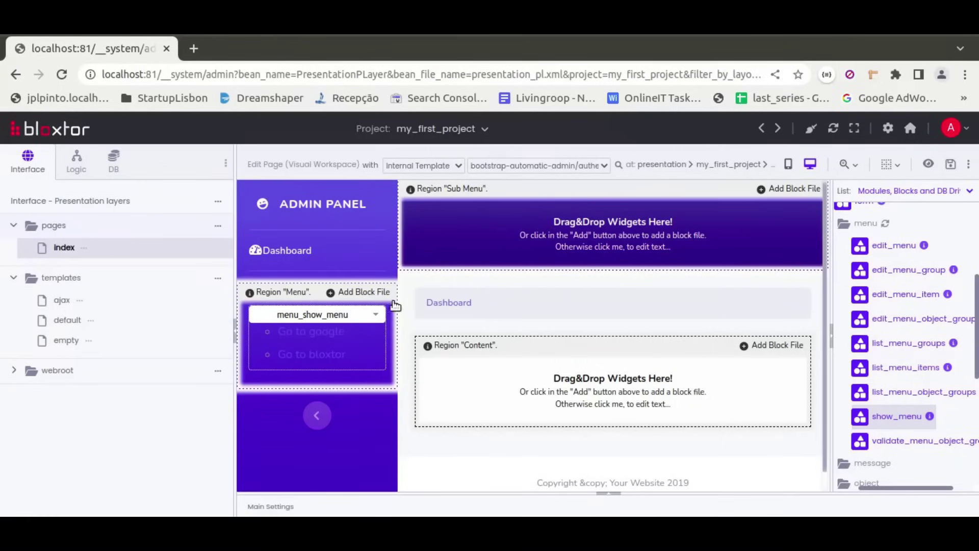